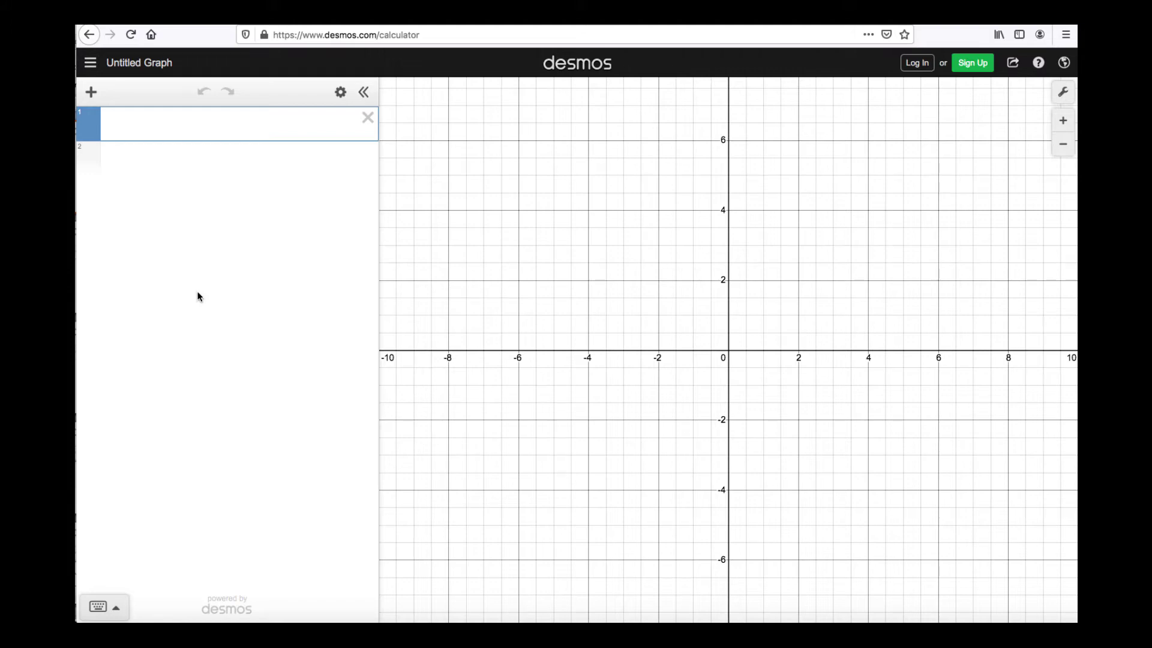
text(y=tanx-1)
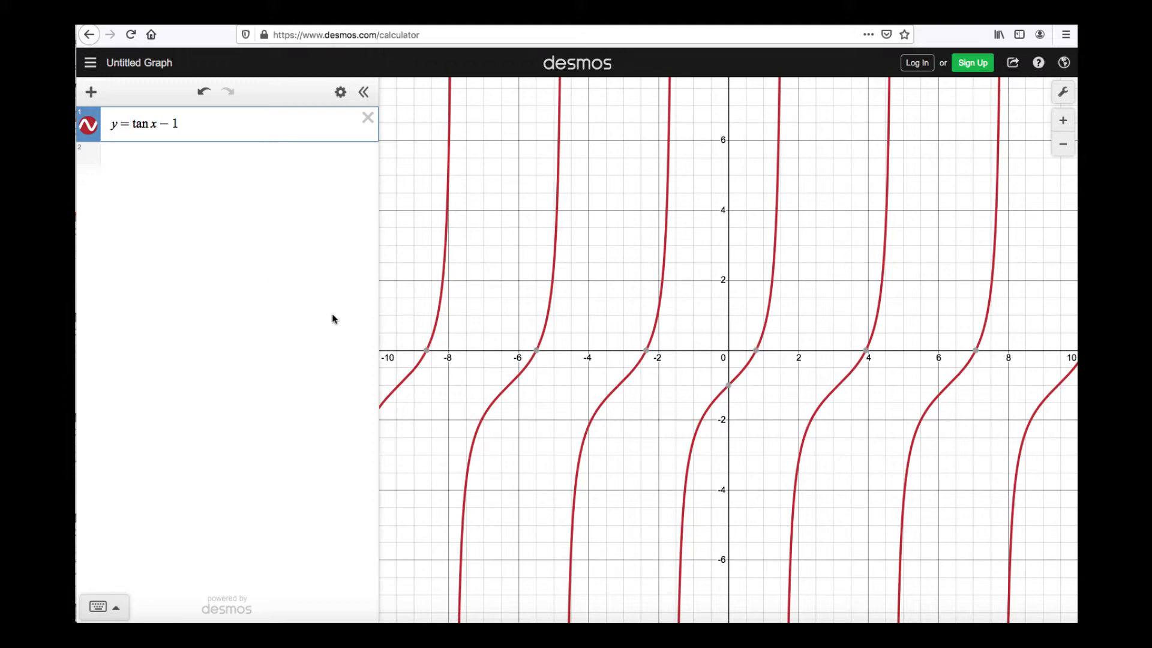
Set the x-axis to run from −π/4 to π/2 with π/8 tick spacing
click(1063, 96)
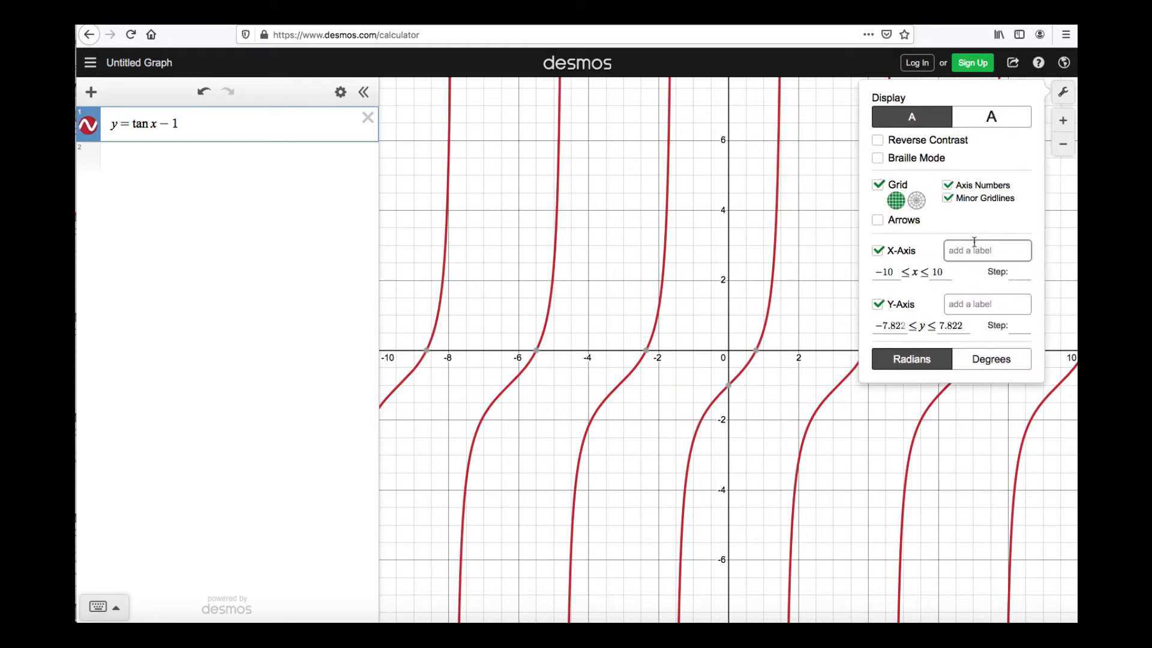
click(897, 273)
key(BackSpace)
key(BackSpace)
key(BackSpace)
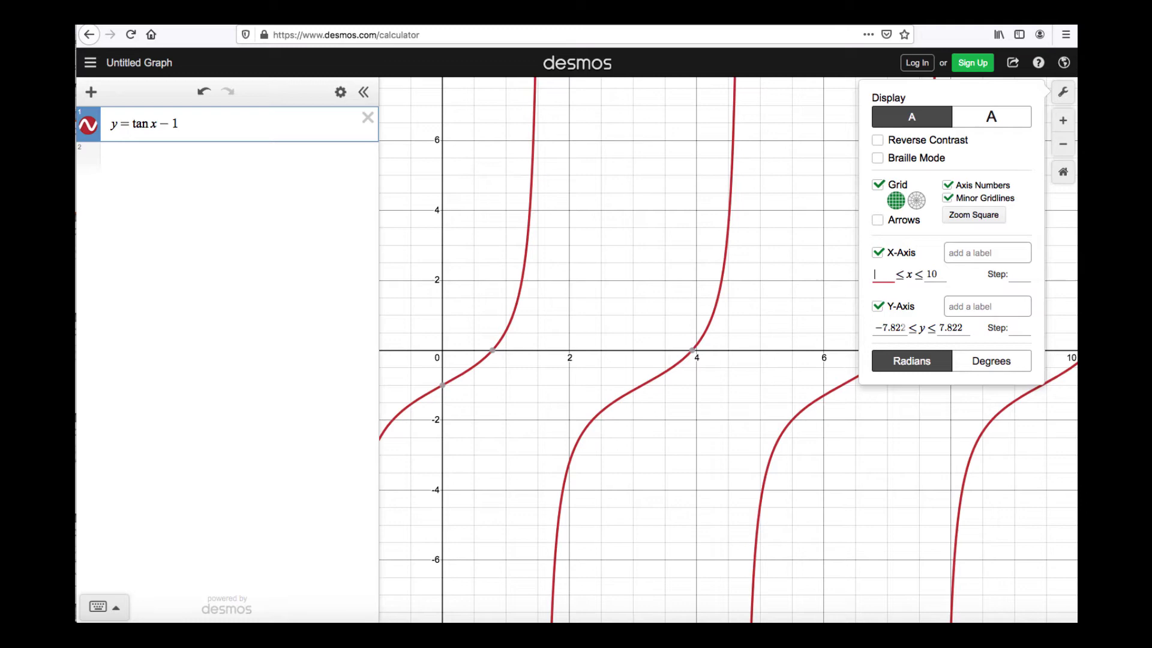
text(−3)
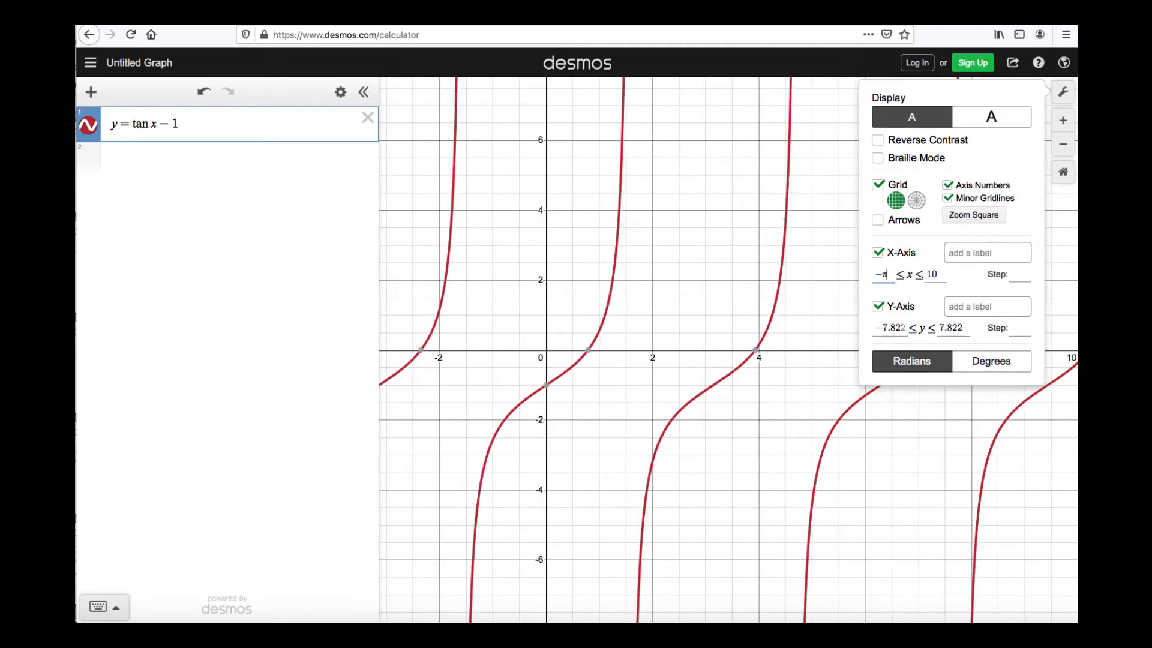
text(/4)
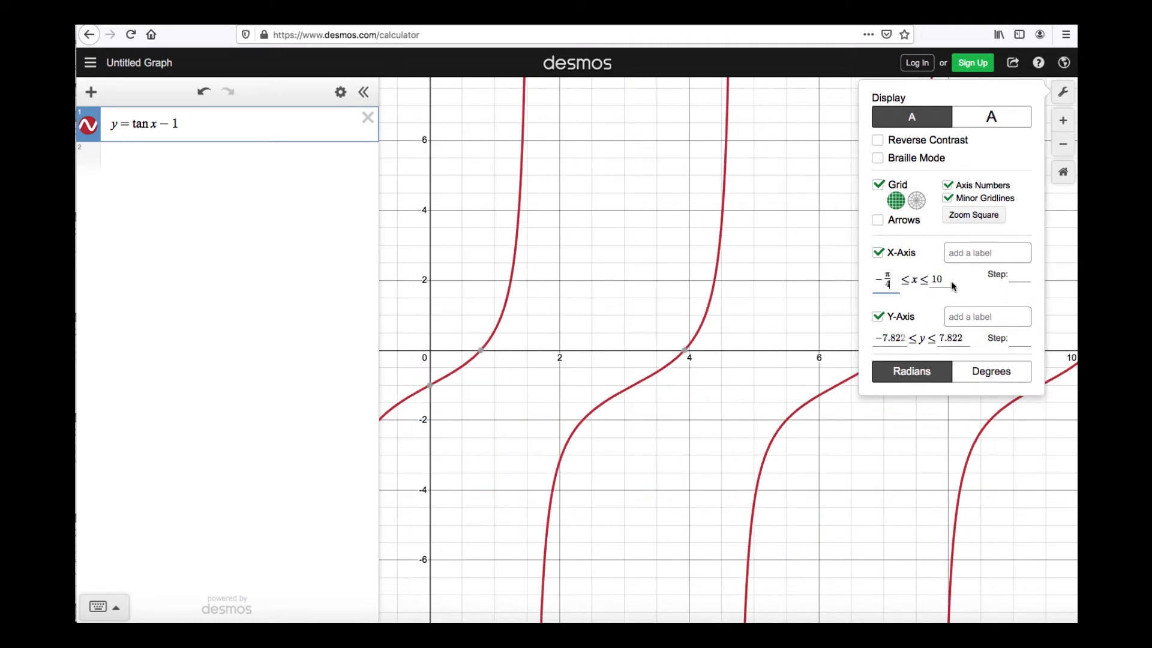
click(947, 279)
key(BackSpace)
key(BackSpace)
text(p)
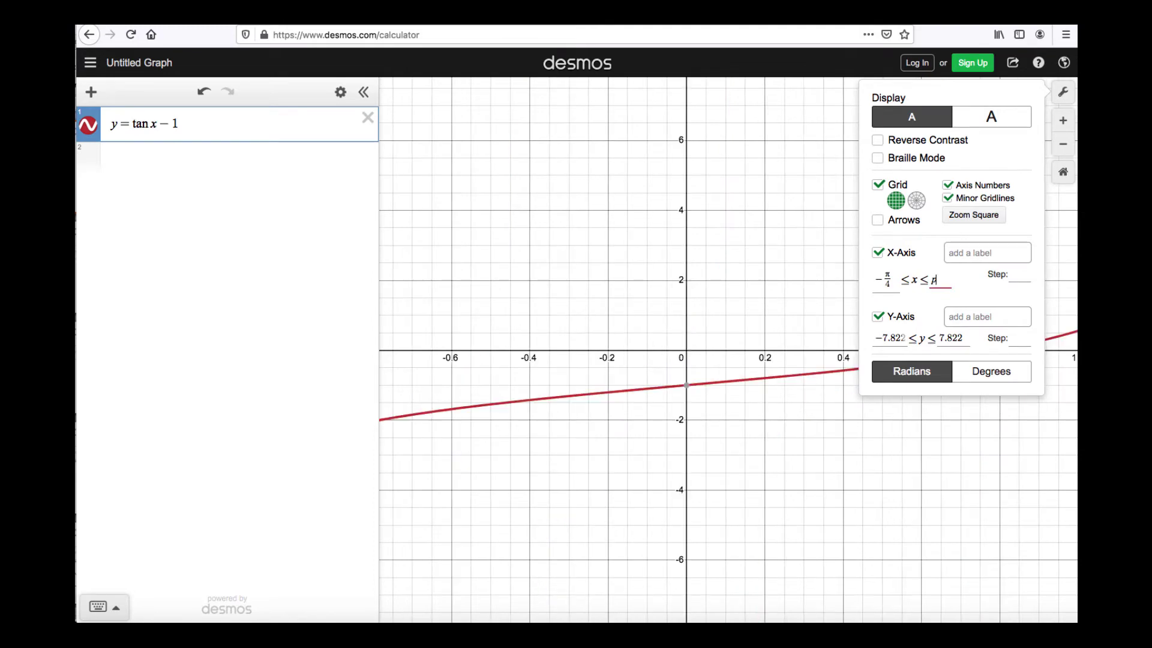
text(i/4)
click(1018, 274)
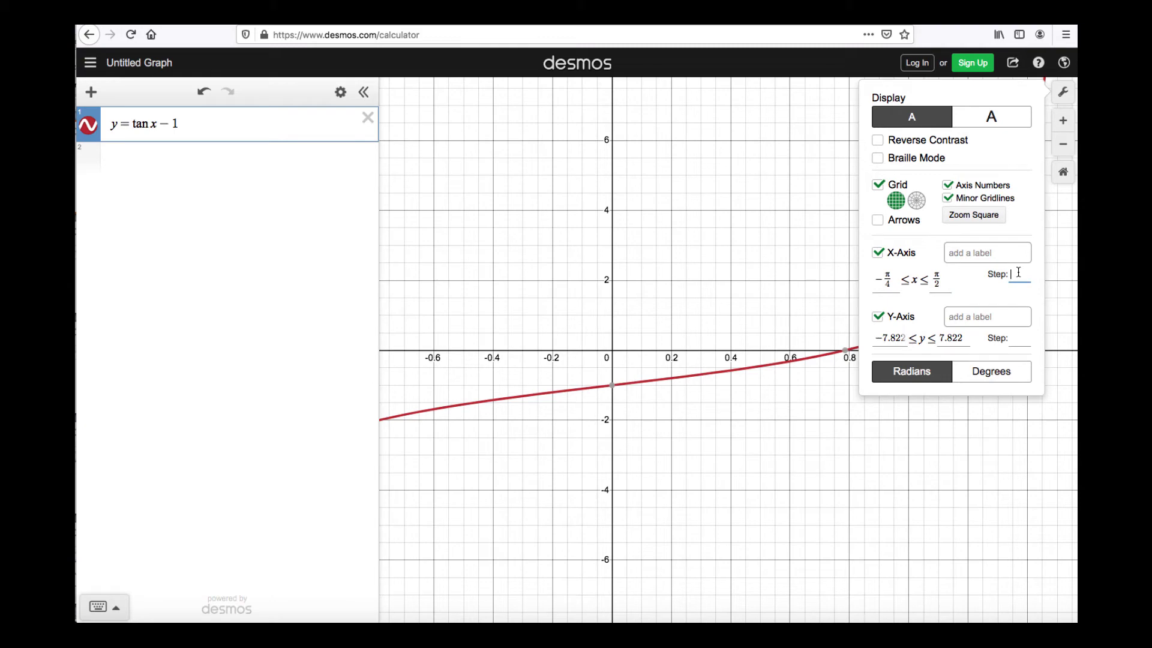
text(pi)
text(/)
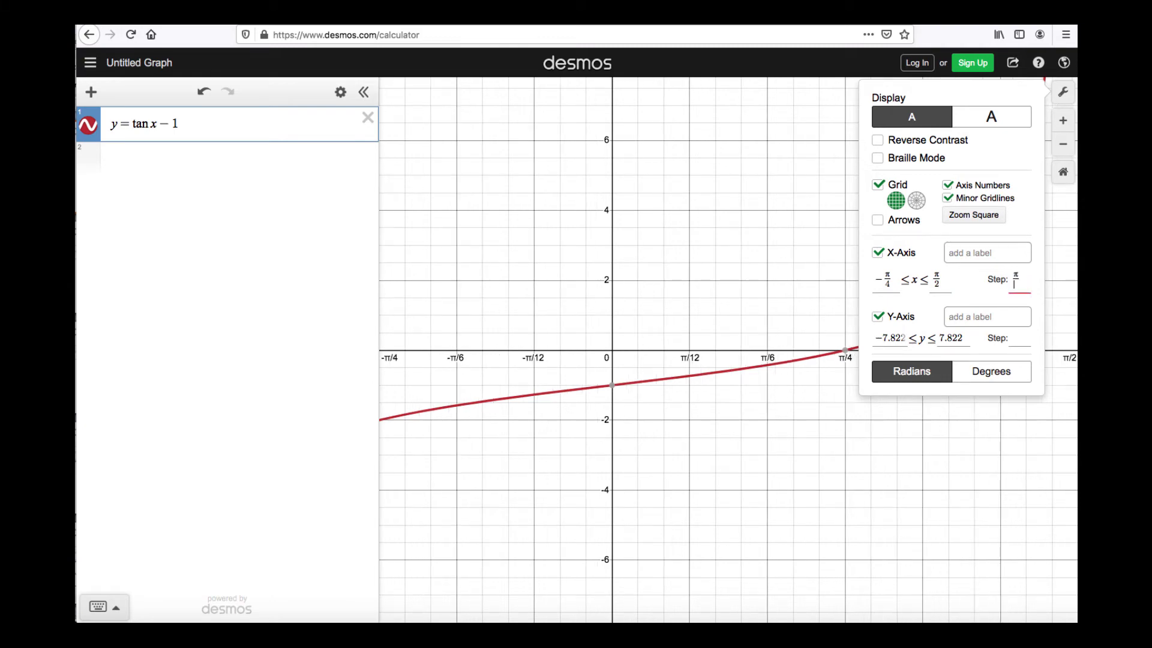
text(8)
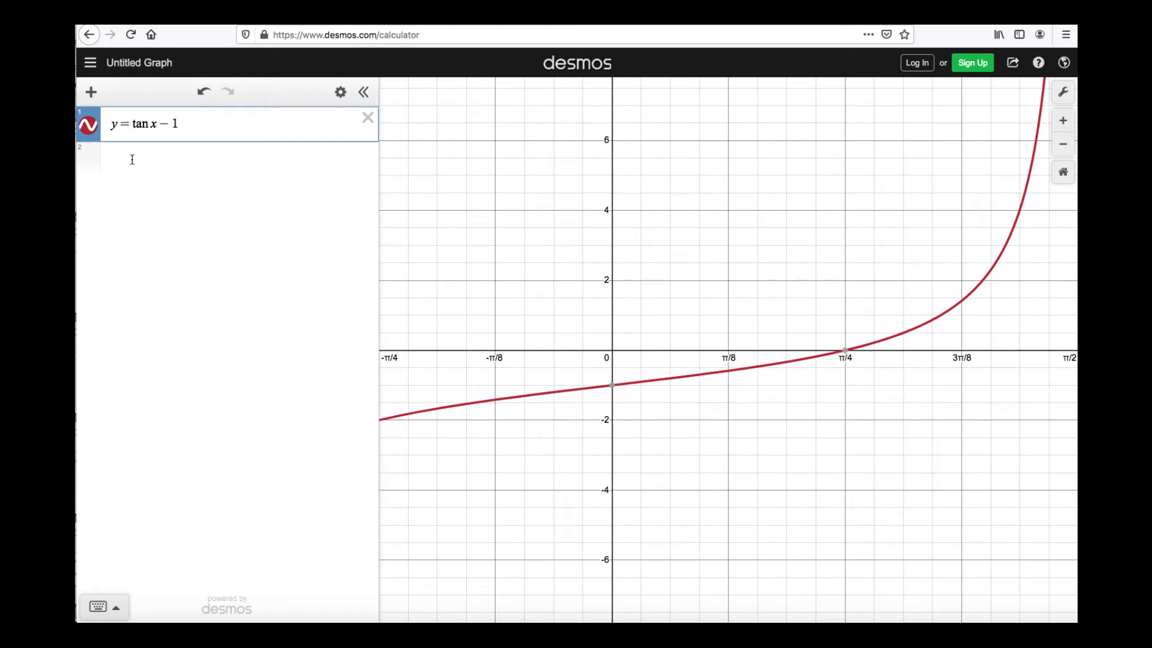
Add the horizontal line y = 0.2 and start a third expression for y = −0.2
click(134, 160)
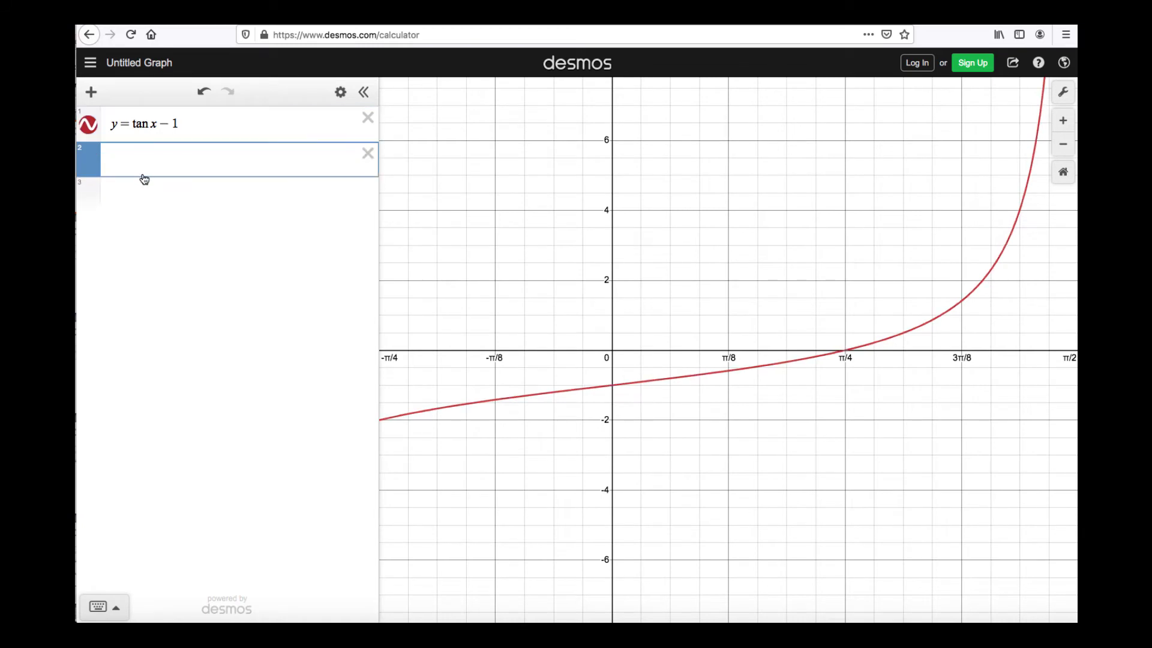
text(y )
text(= )
text(.2)
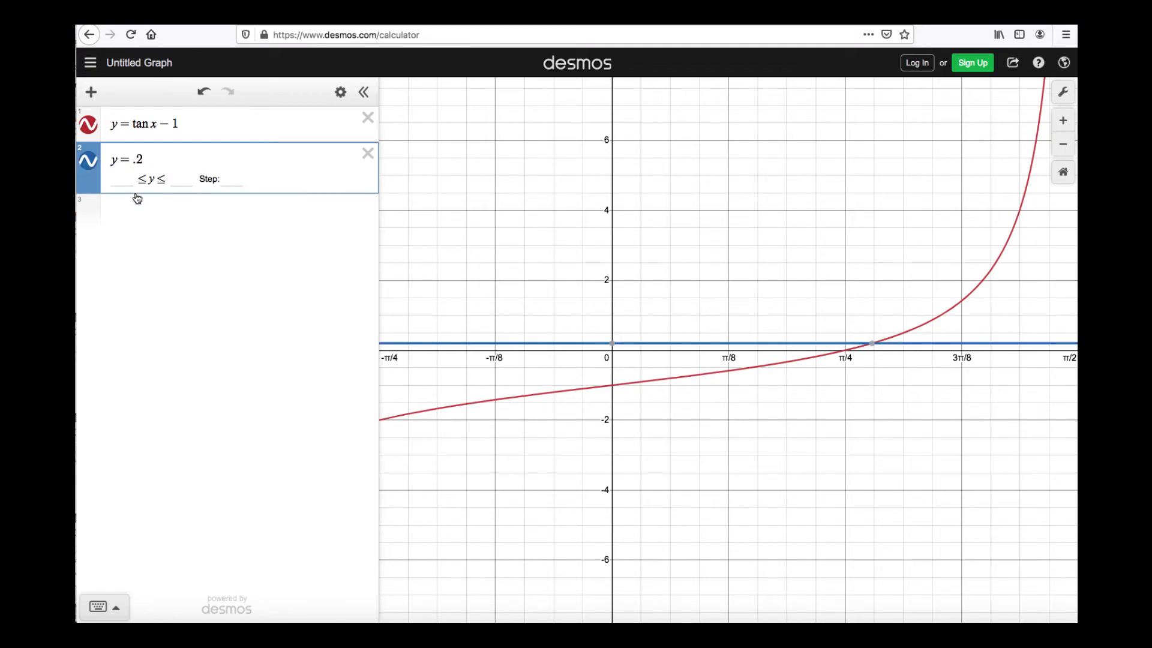
click(129, 215)
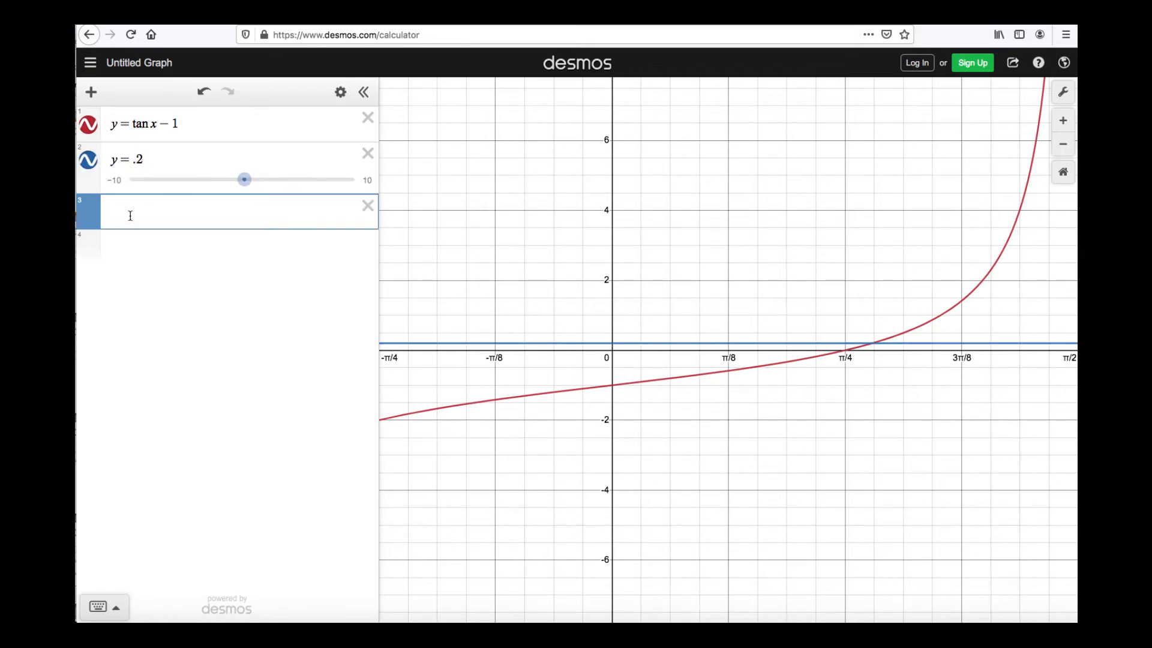
text(y=-.2)
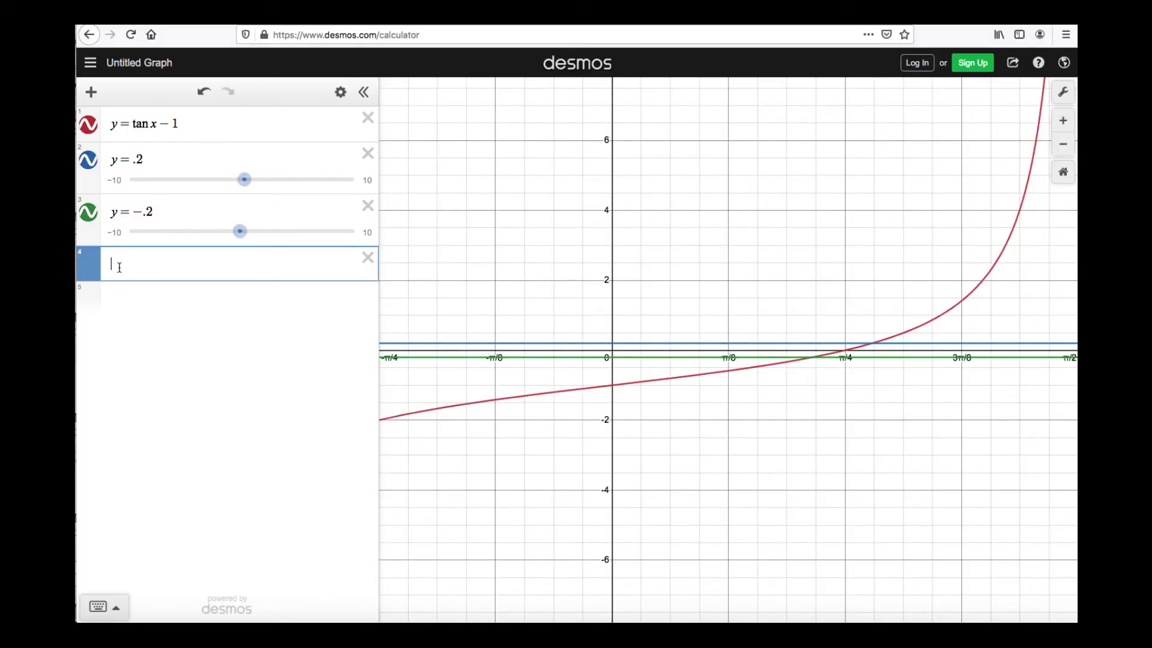
text(x)
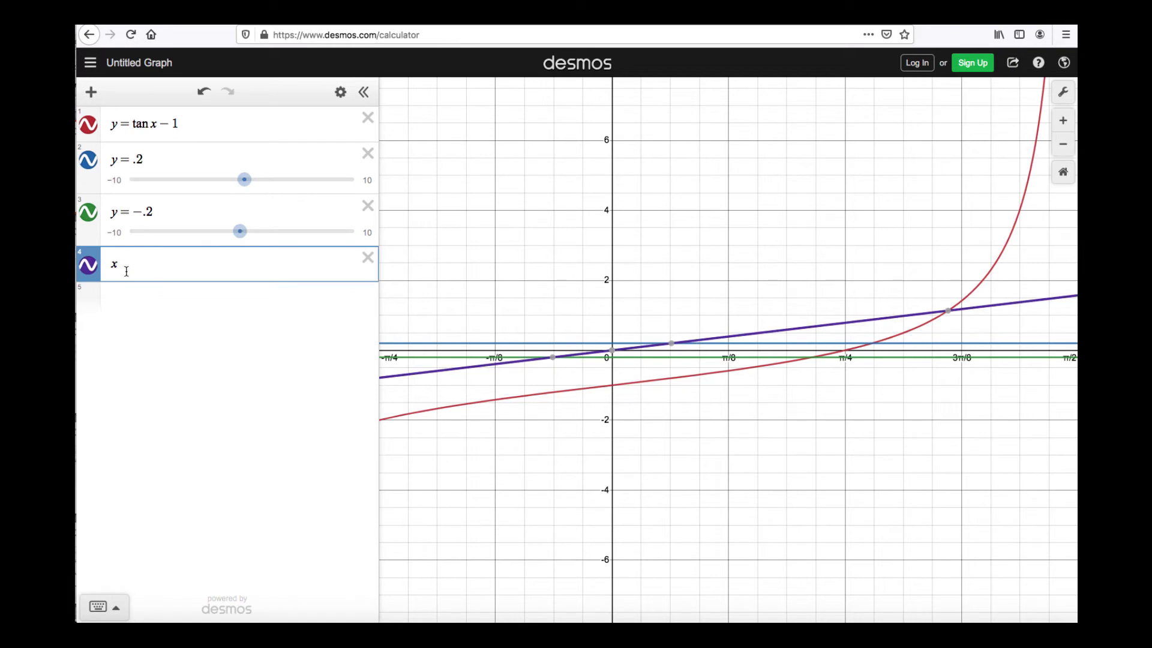
text(=pi)
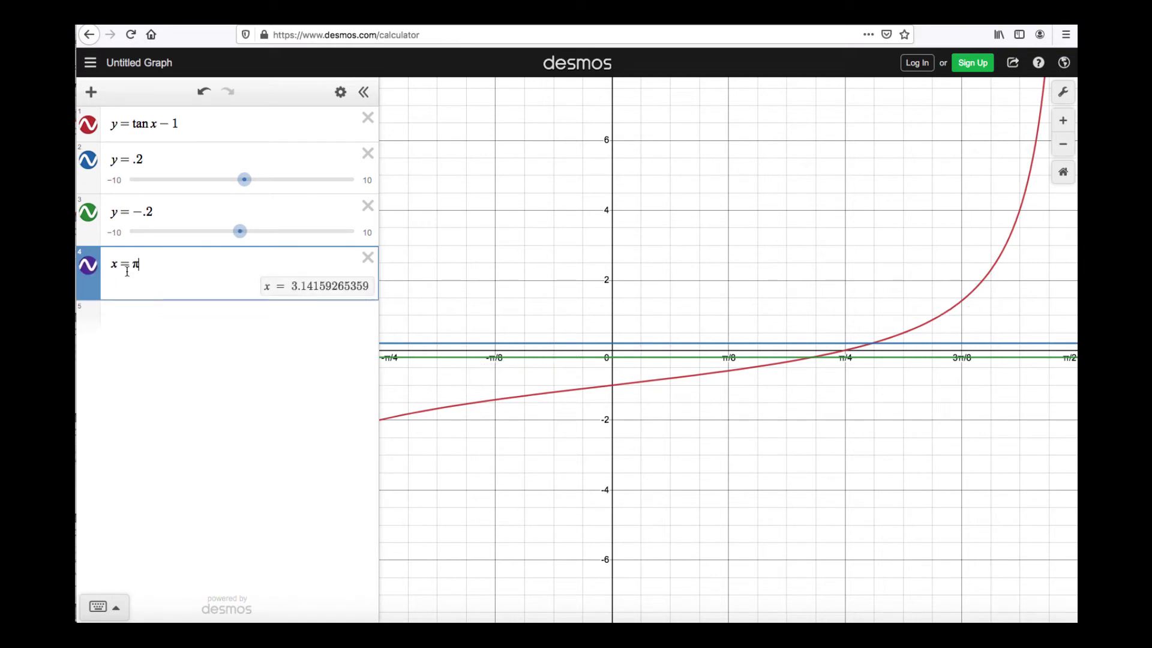
text(/4)
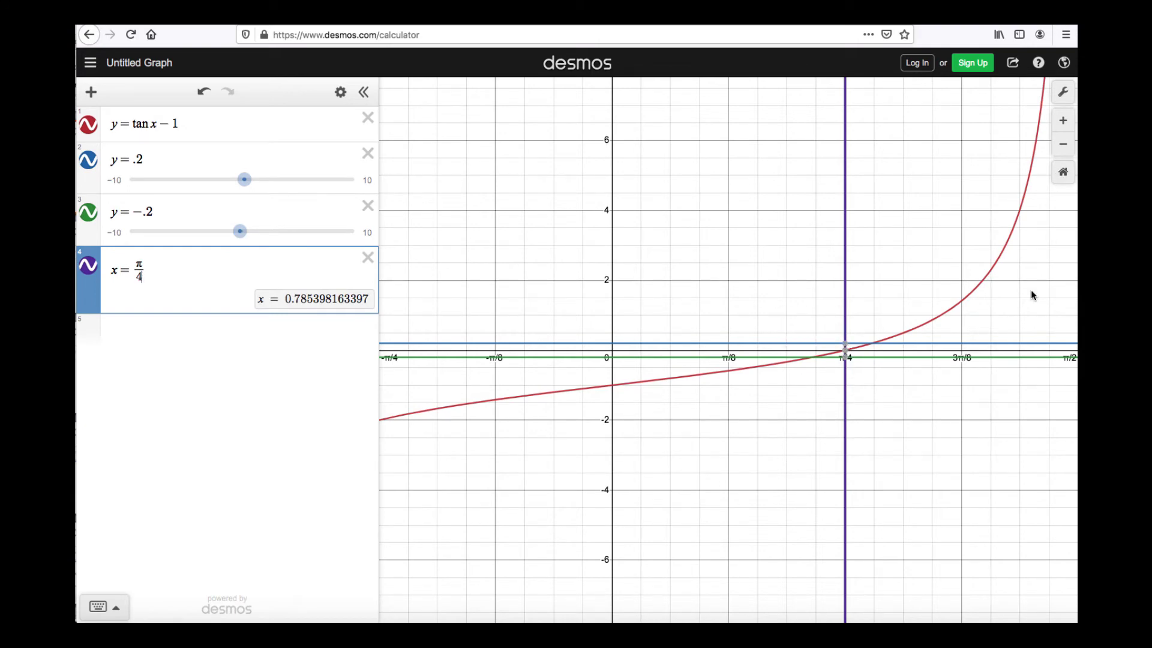
Pan and zoom in around x = π/4, where the curve crosses y = ±0.2
drag(952, 394, 845, 382)
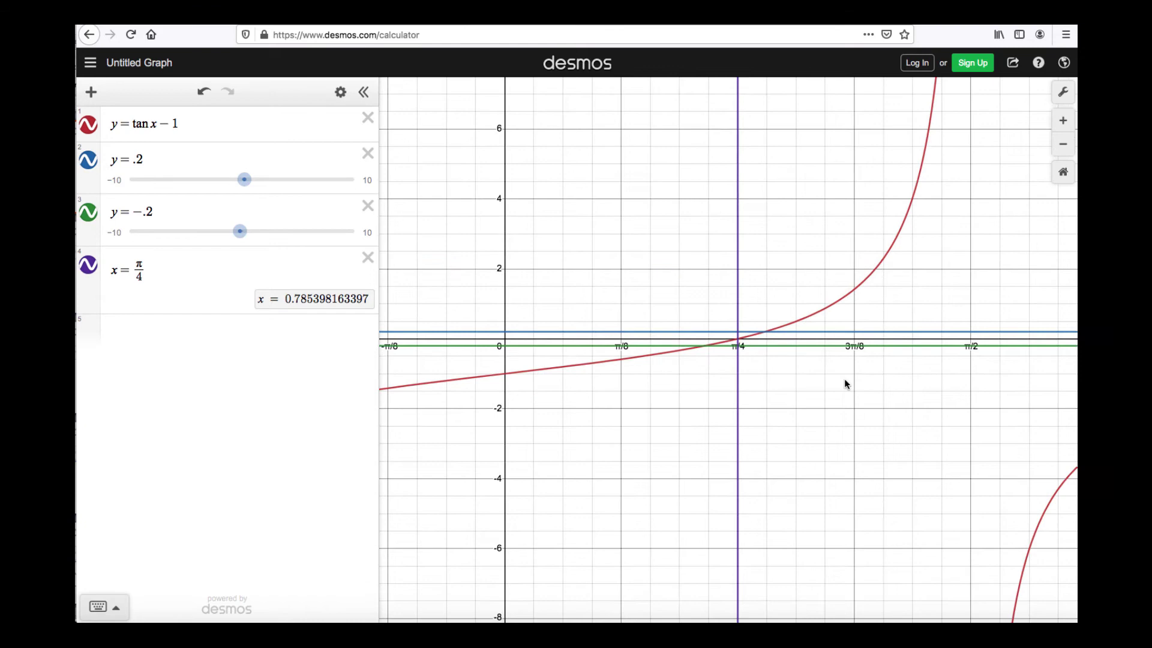
click(1064, 121)
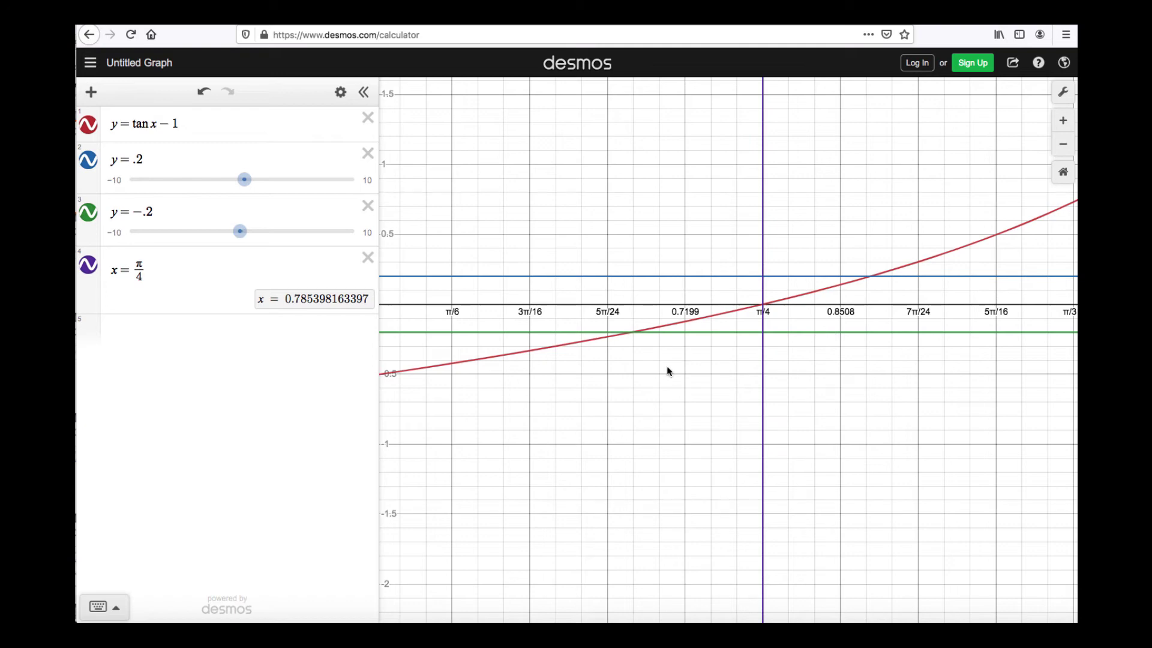
Add x = 0.6747 at the y = −0.2 crossing, then reveal the y = 0.2 crossing
click(632, 334)
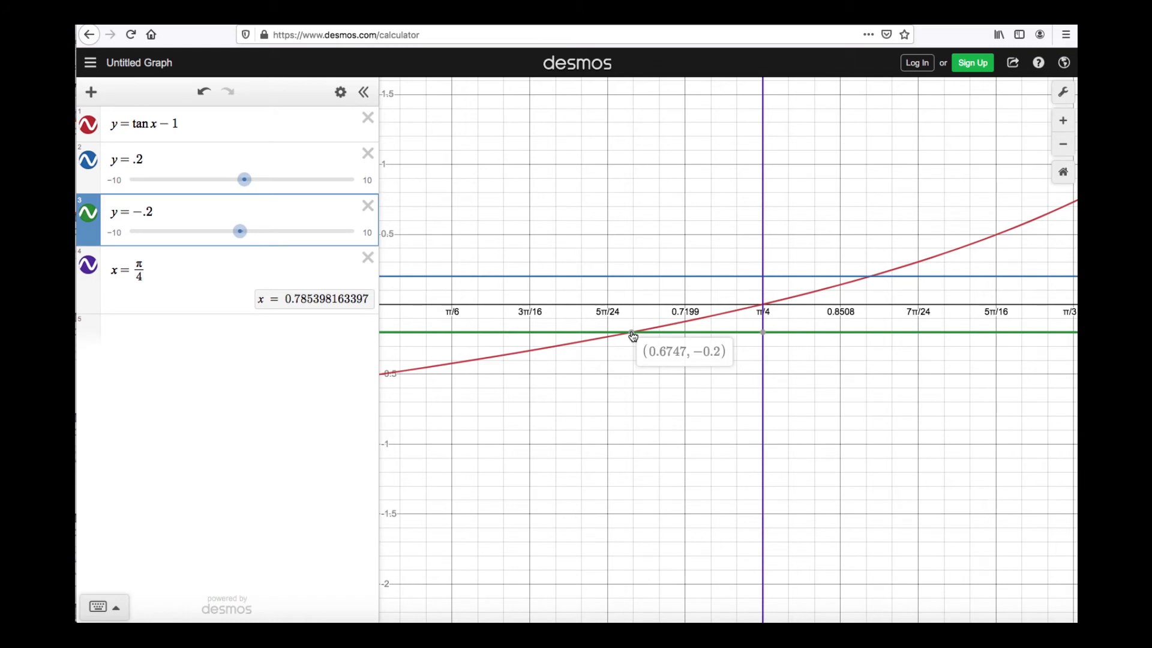
click(129, 335)
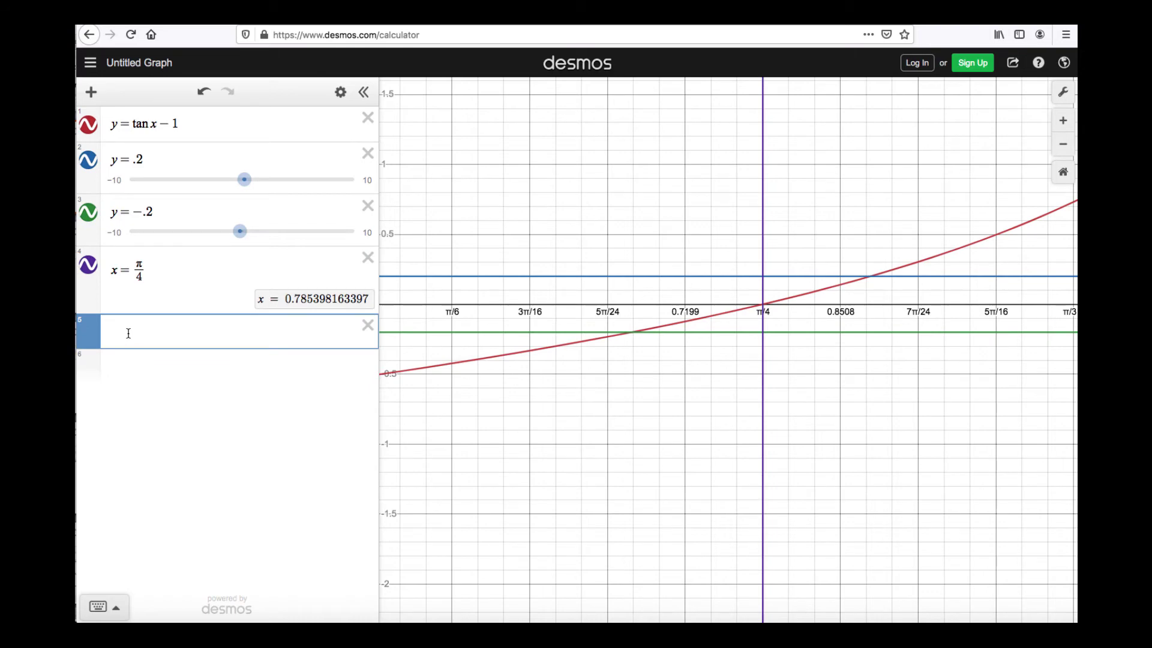
text(x = )
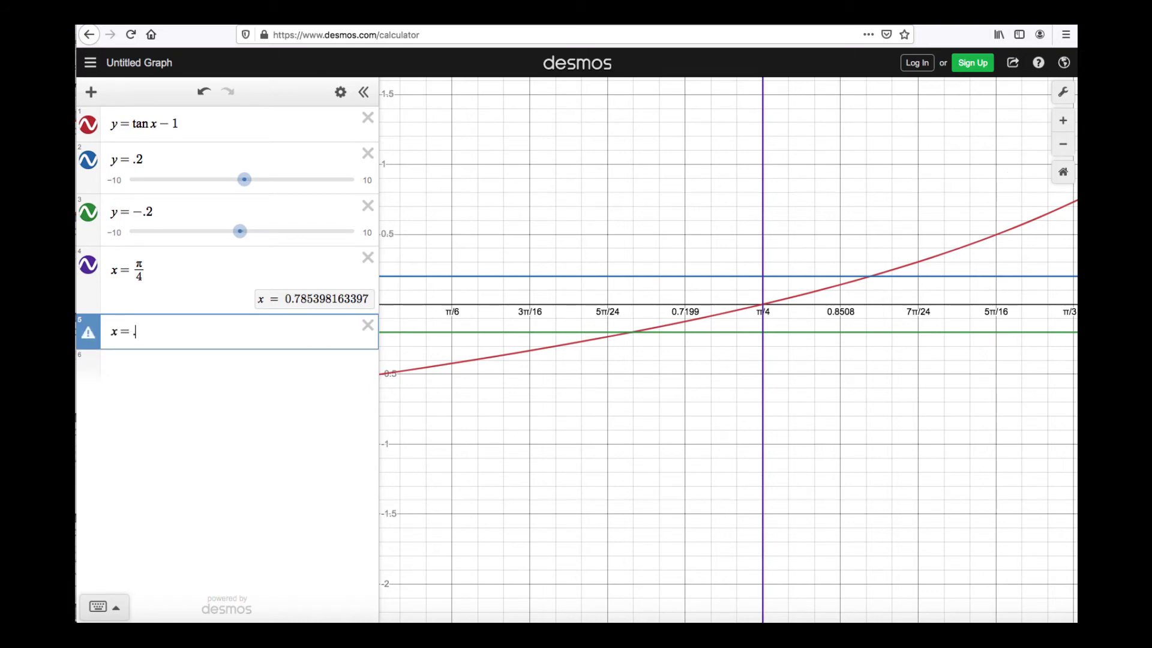
text(.6747)
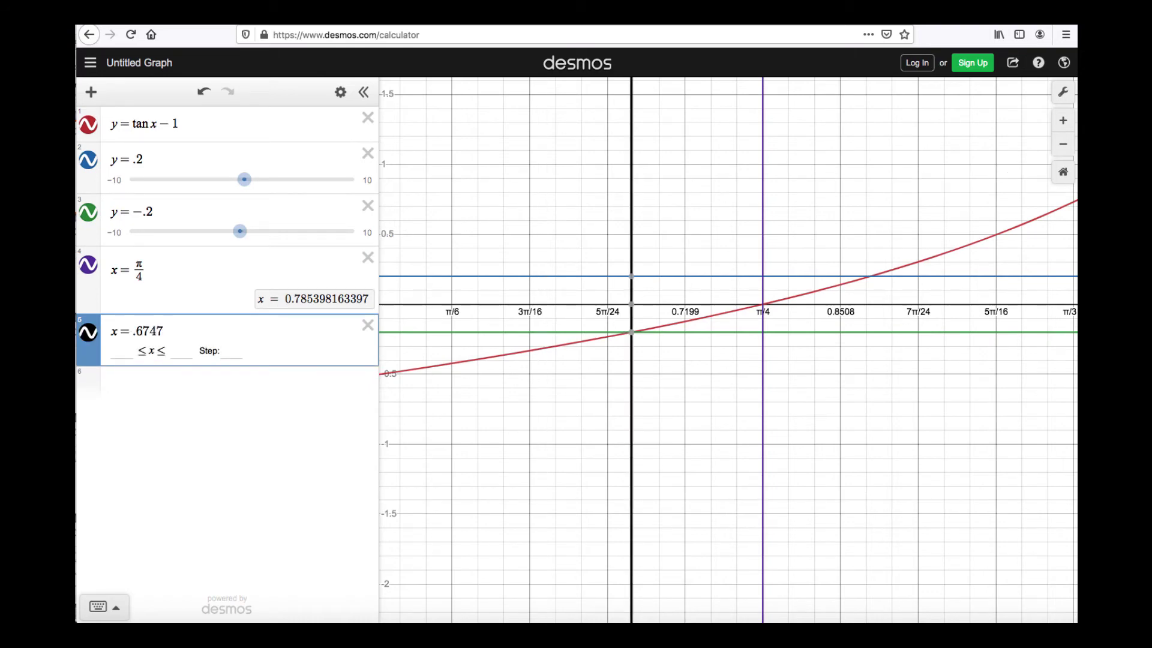
click(870, 279)
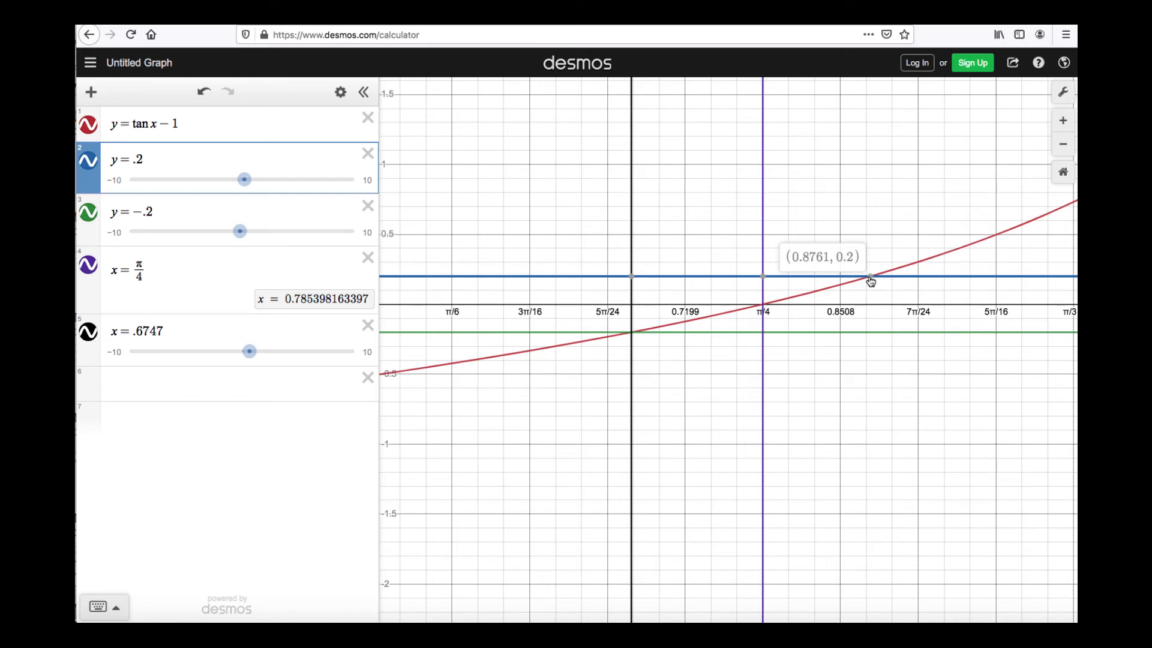
Add the vertical line x = 0.8761 and frame both crossing lines close up
click(129, 390)
text(x = )
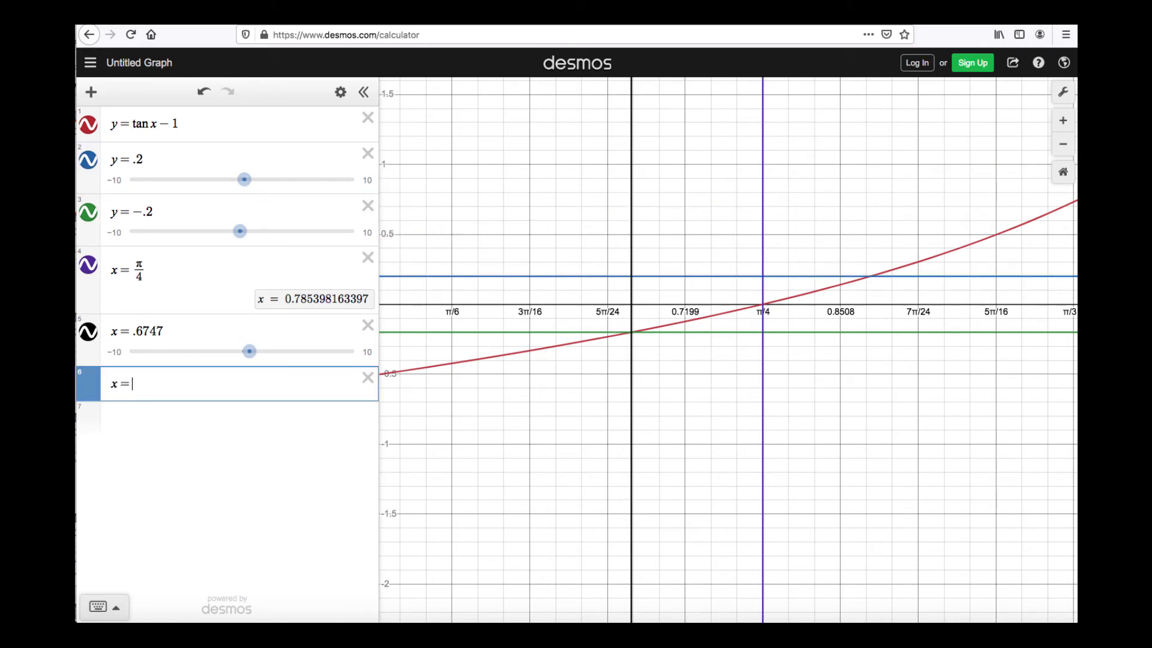
text(.876)
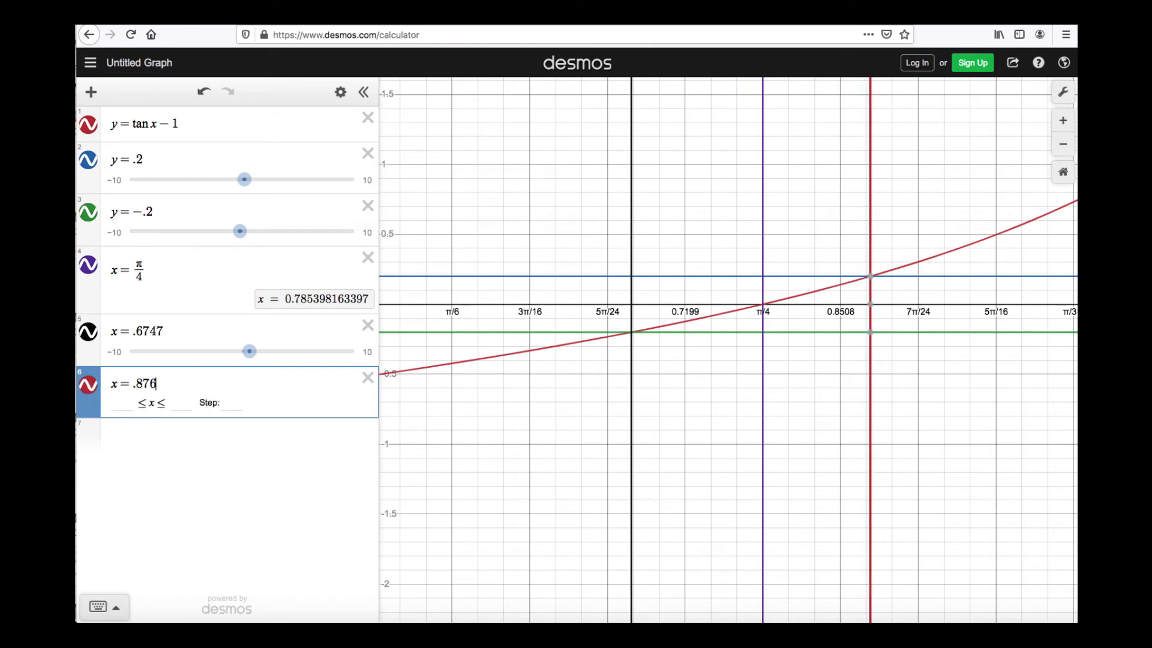
text(1)
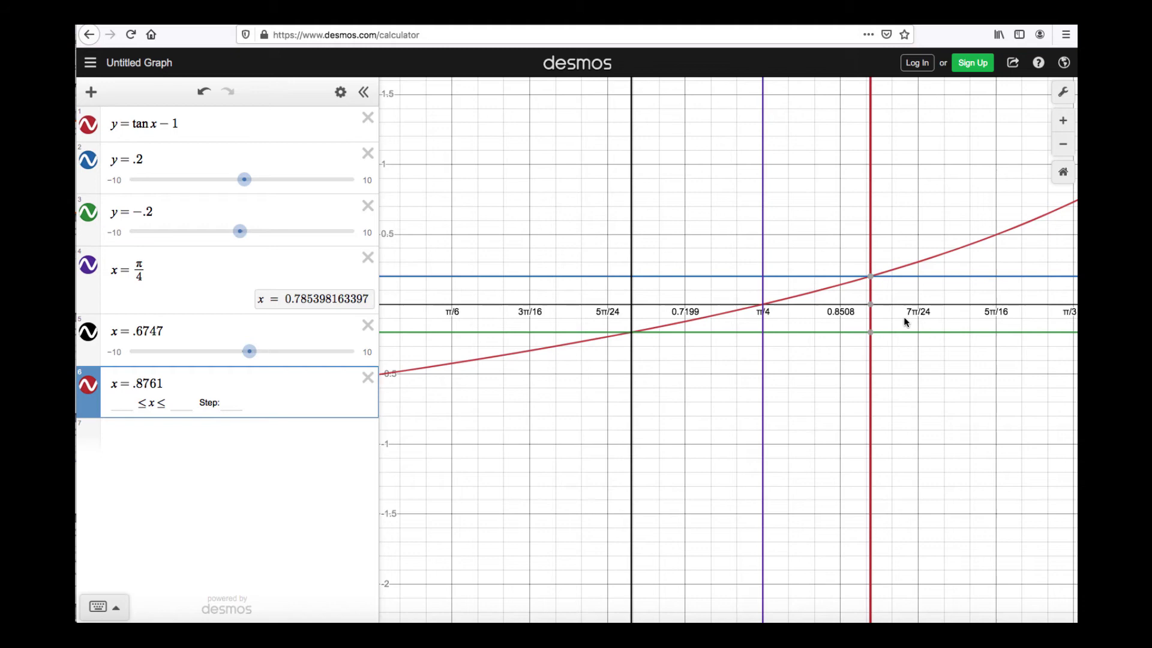
click(1064, 122)
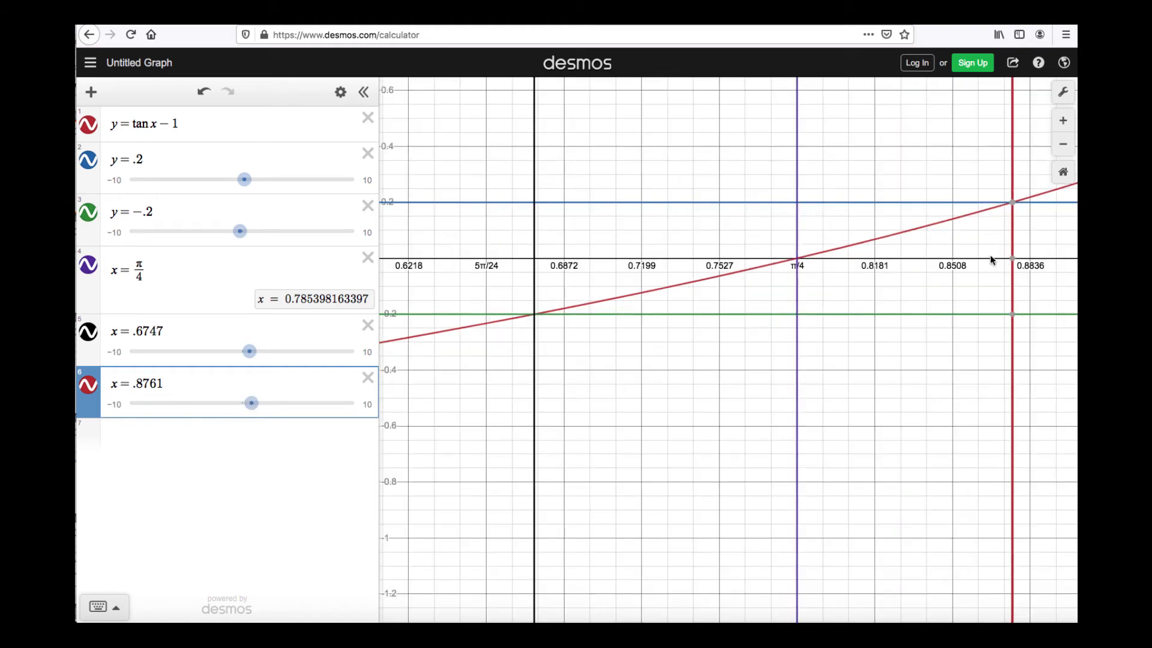
mouse_move(906, 386)
mouse_down()
mouse_move(892, 432)
mouse_move(780, 445)
mouse_up()
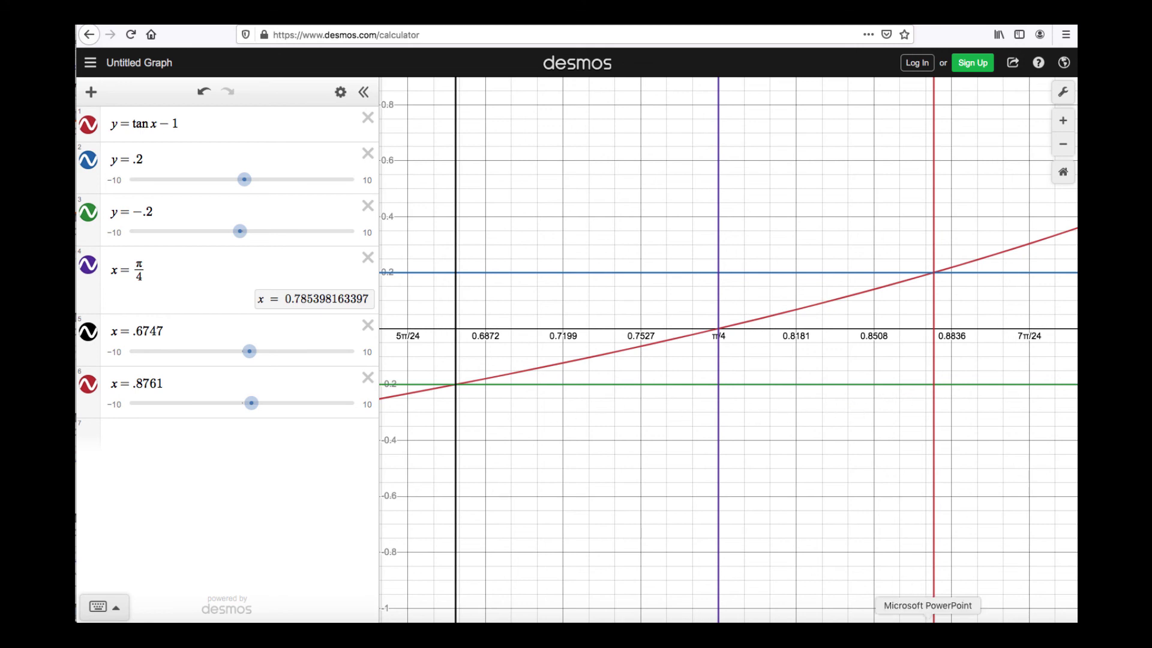
Switch to the PowerPoint δ problem slide showing distances 0.1107 and 0.0907
click(927, 630)
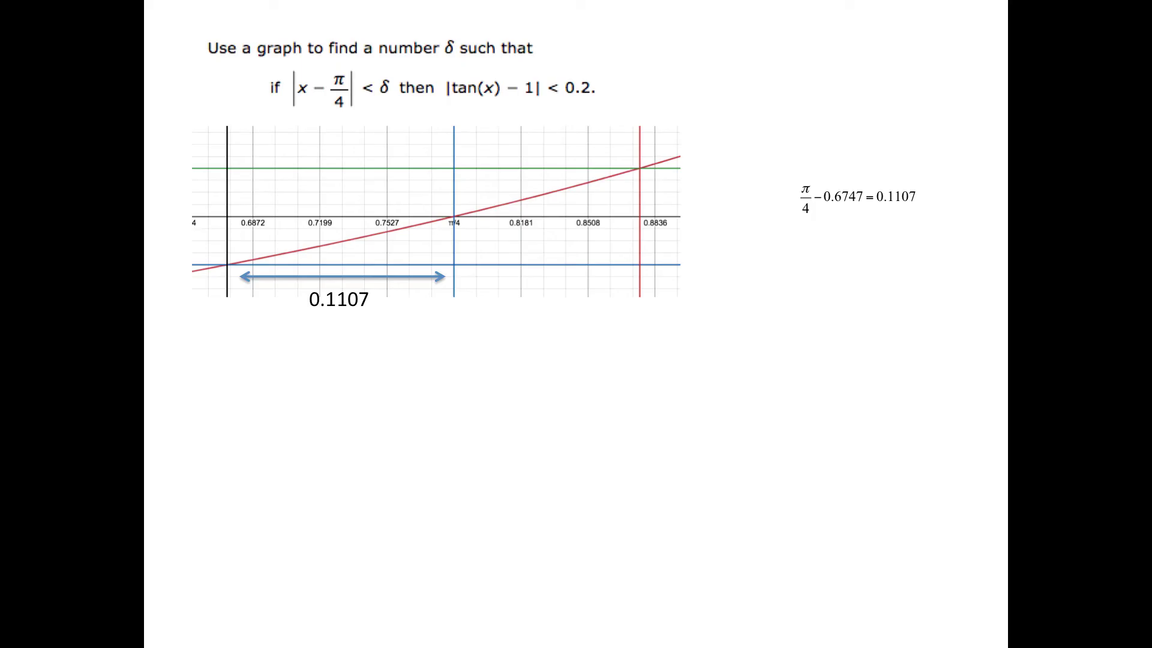